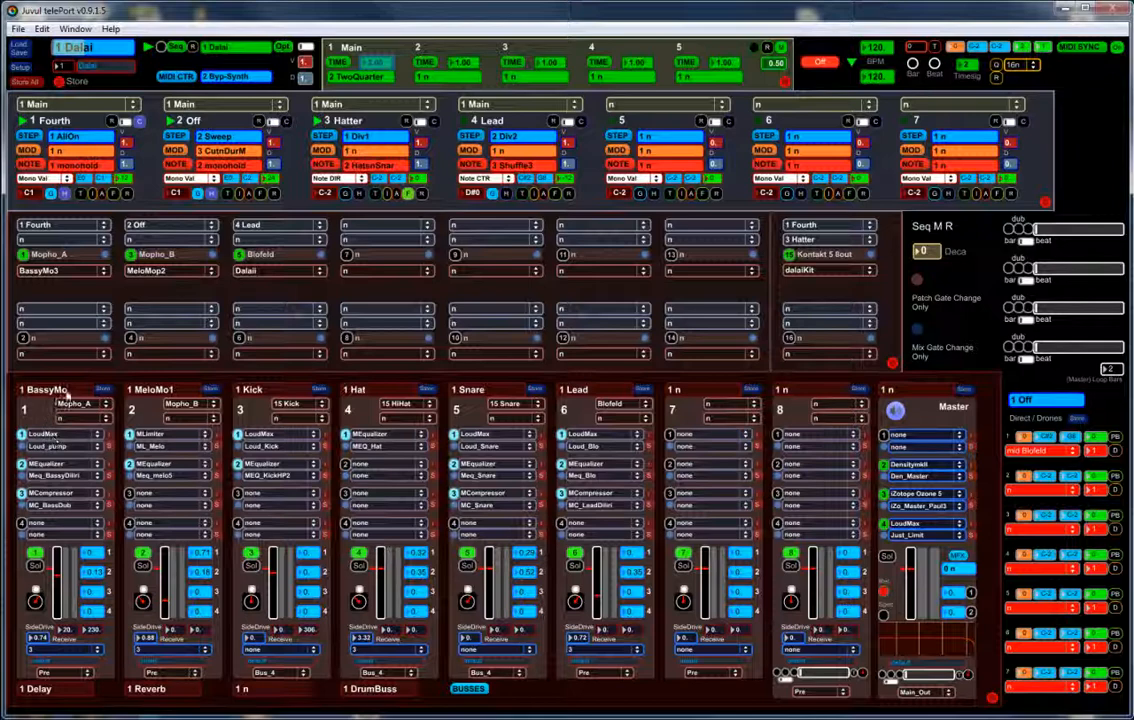
Recall the main presets 2 Diliri, 3 Dub and 4 Diliri-T-Arp in turn, and return to 2 Diliri
{"action": "left_click", "coordinate": [86, 50]}
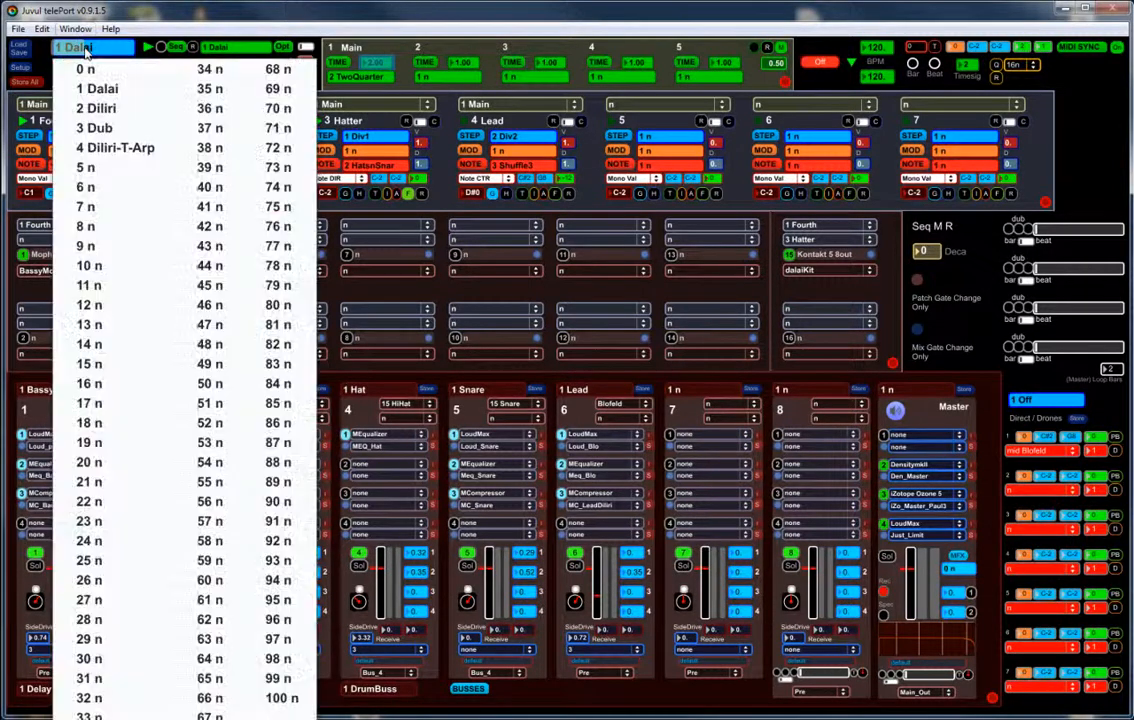
{"action": "left_click", "coordinate": [96, 108]}
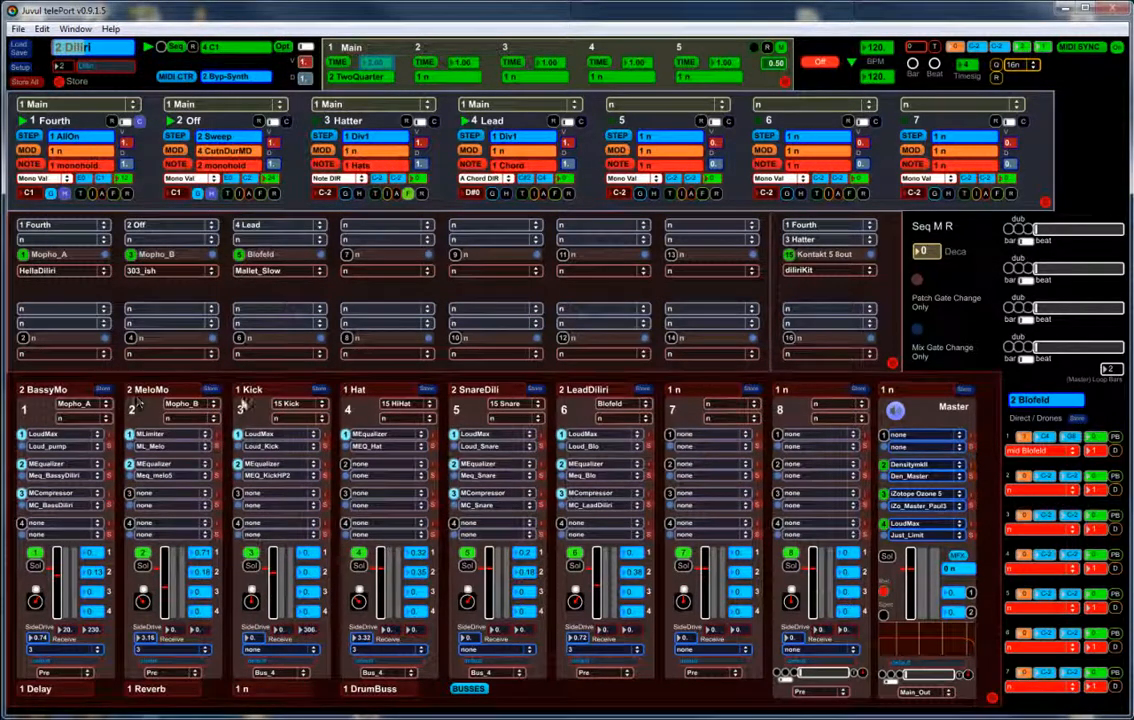
{"action": "left_click", "coordinate": [78, 55]}
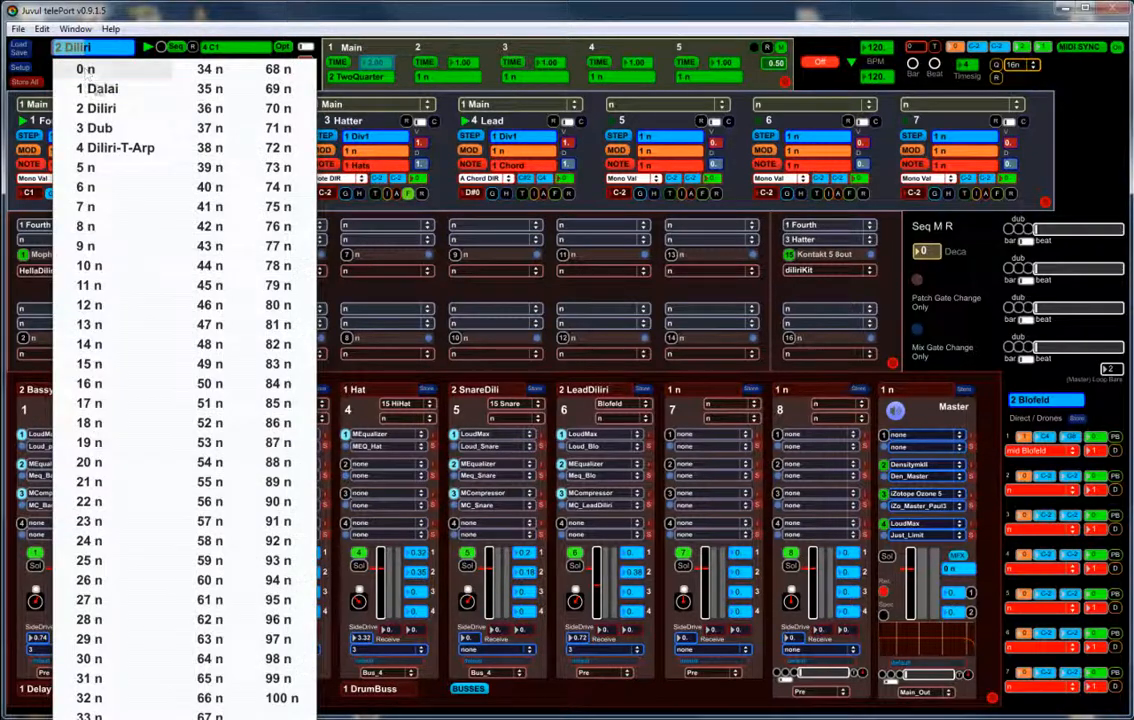
{"action": "left_click", "coordinate": [90, 129]}
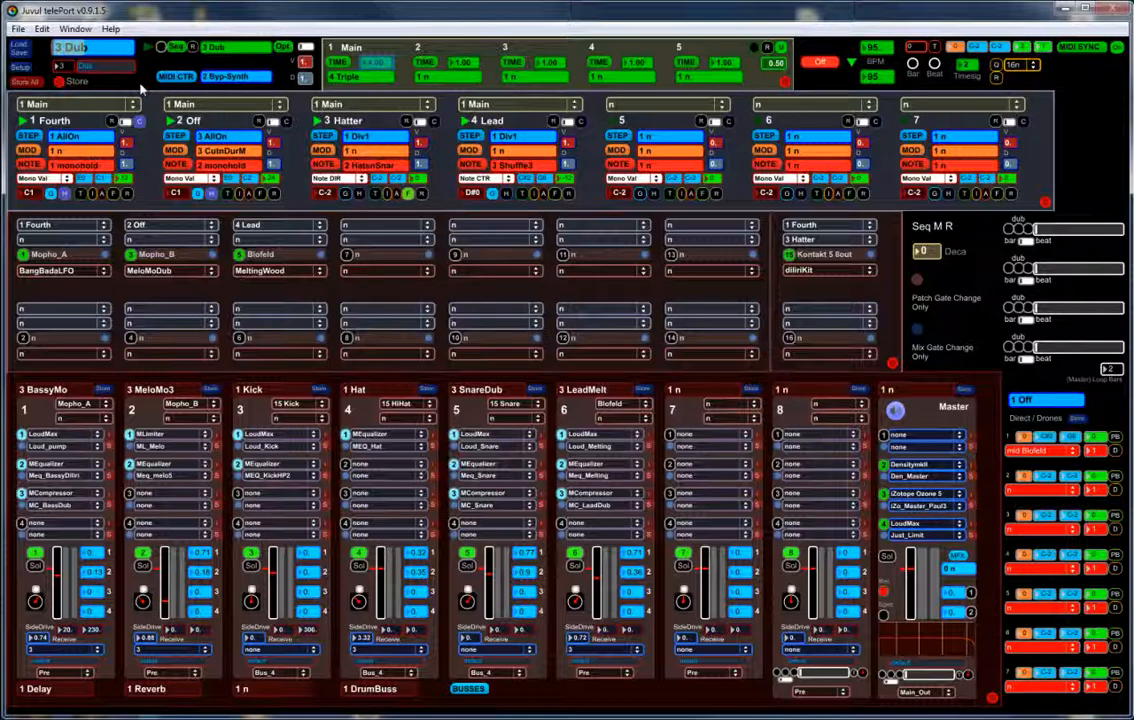
{"action": "left_click", "coordinate": [94, 48]}
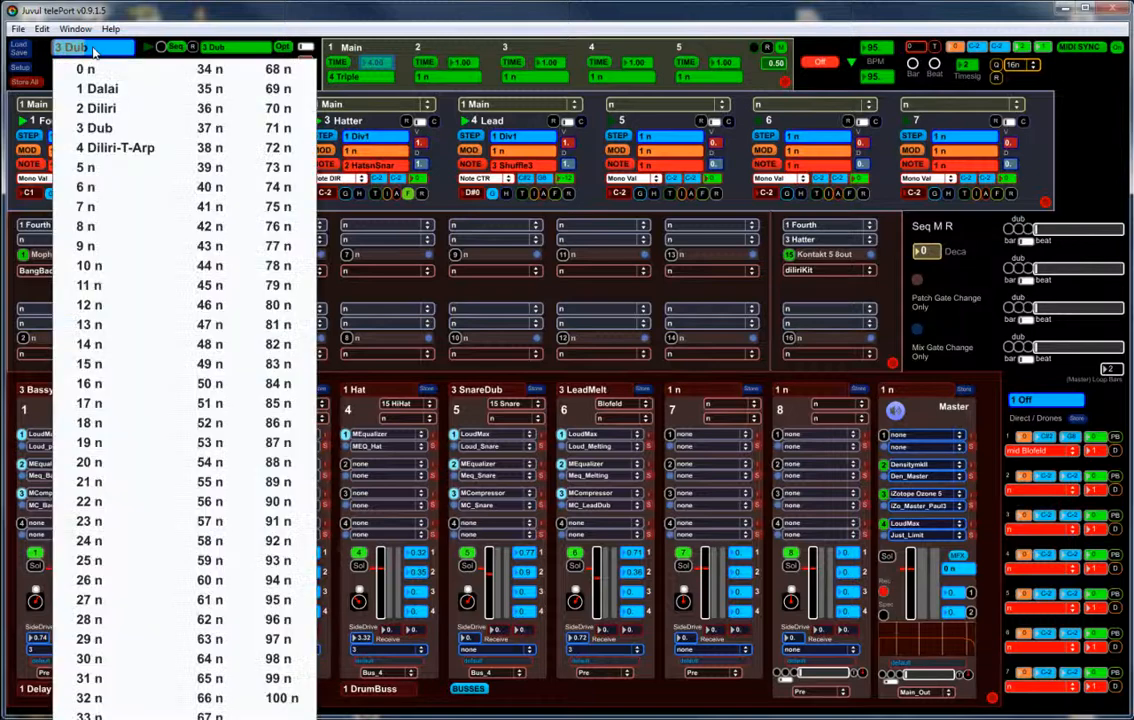
{"action": "left_click", "coordinate": [118, 150]}
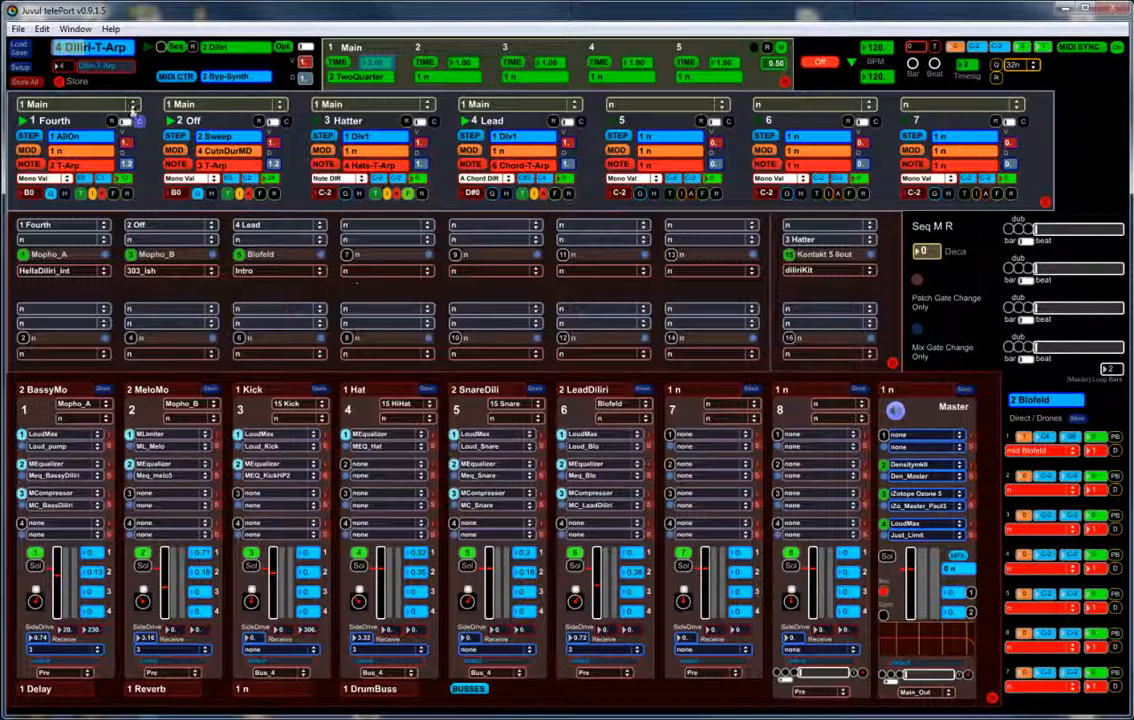
{"action": "left_click", "coordinate": [97, 50]}
{"action": "left_click", "coordinate": [98, 108]}
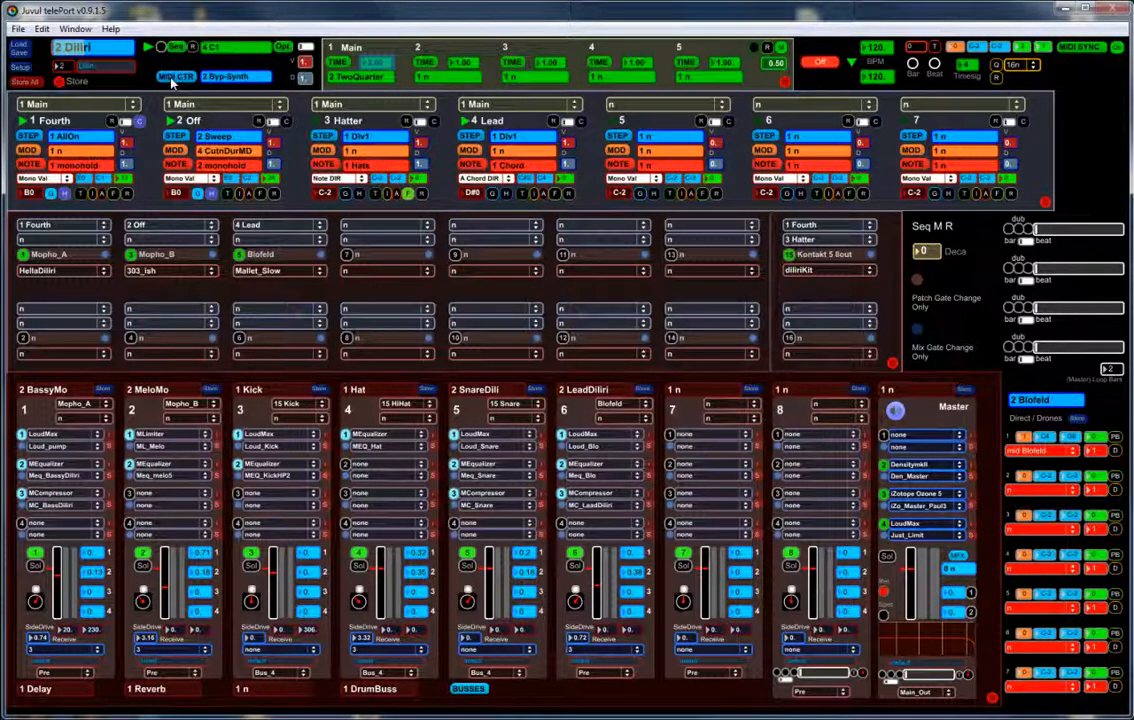
Open the MIDI assignments and examine the controller and note pad mappings of the 2 Byp-Synth preset
{"action": "left_click", "coordinate": [174, 77]}
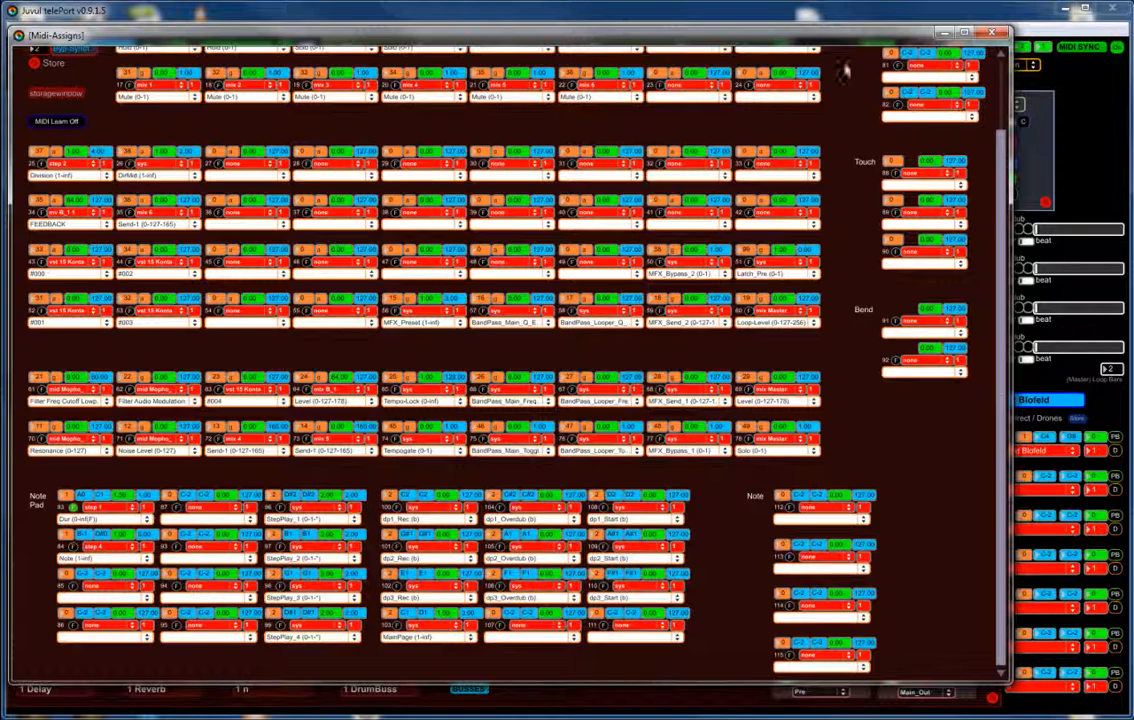
{"action": "left_click_drag", "start_coordinate": [843, 42], "coordinate": [800, 189]}
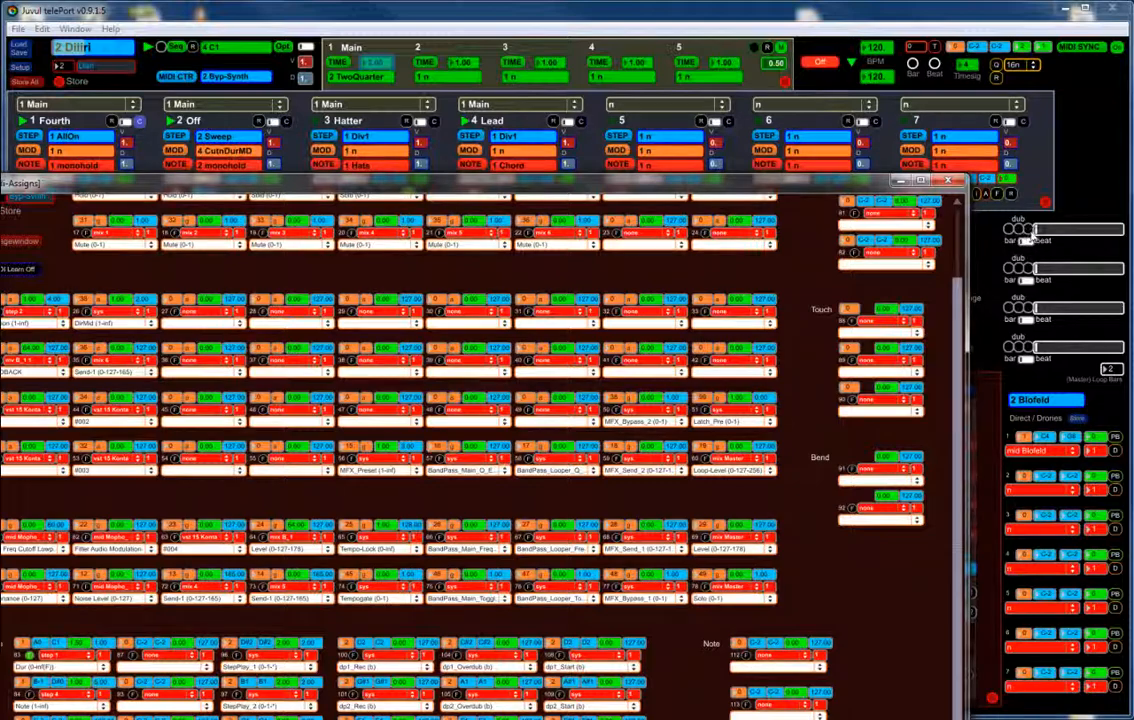
{"action": "left_click_drag", "start_coordinate": [740, 180], "coordinate": [785, 57]}
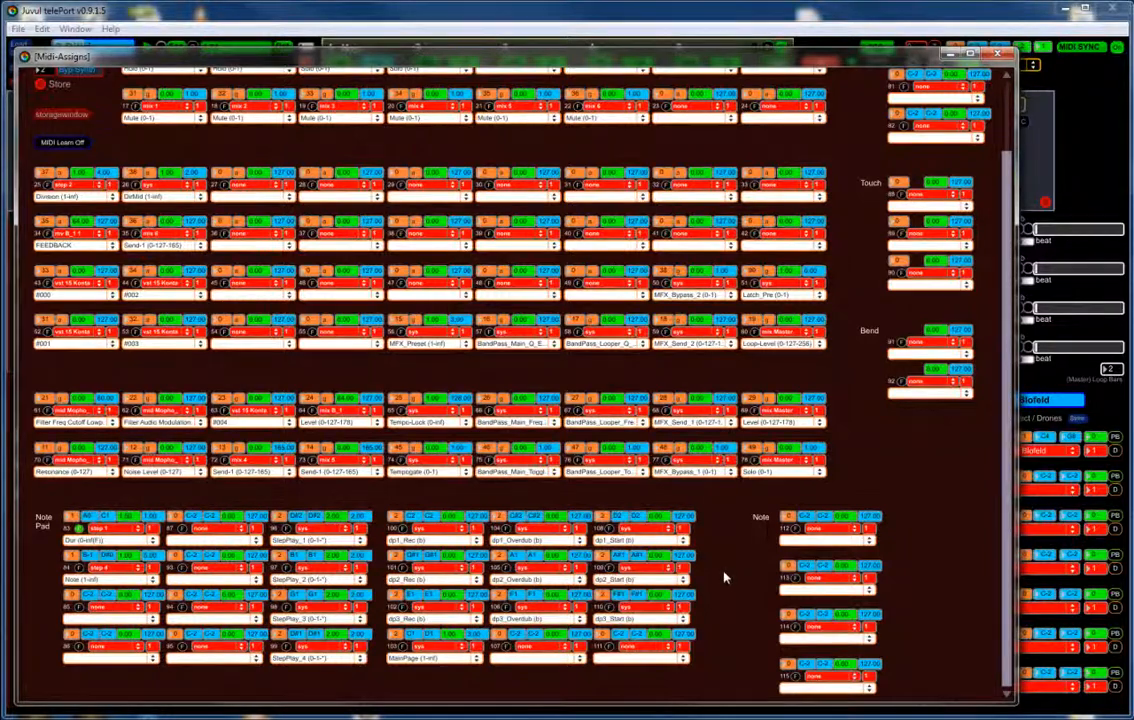
{"action": "scroll", "coordinate": [726, 577], "scroll_direction": "up", "scroll_amount": 2}
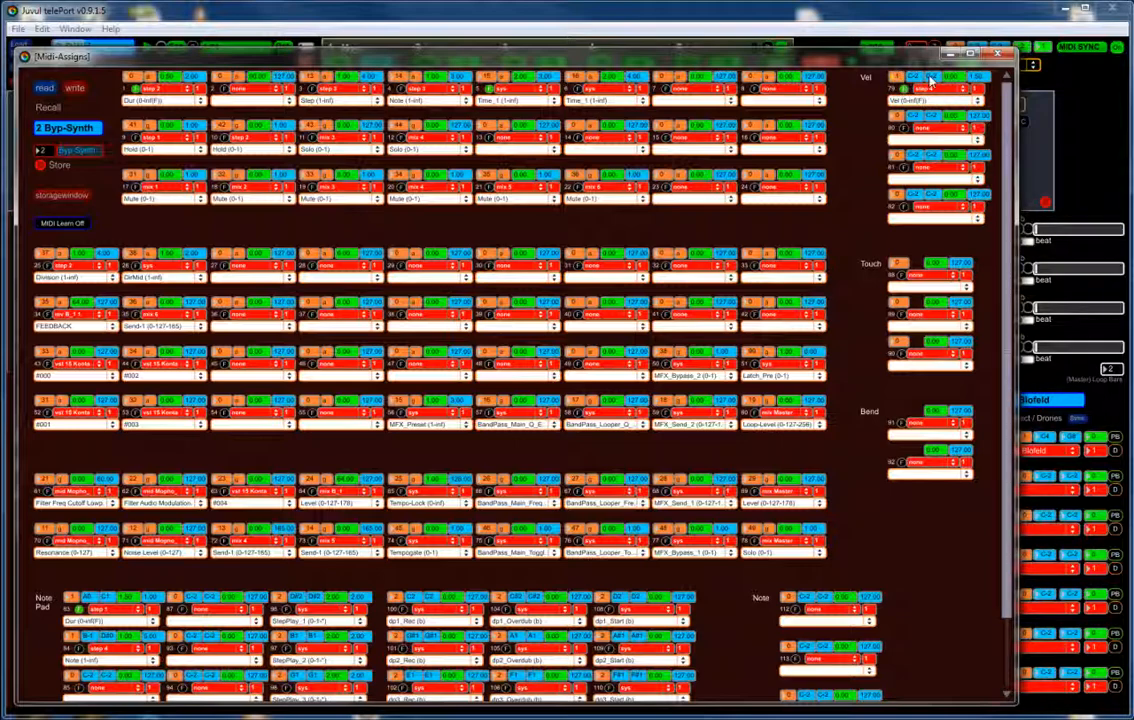
Compare the Lead sequencer's velocity value with the velocity mapping for step 4 in the MIDI assignments
{"action": "left_click_drag", "start_coordinate": [916, 54], "coordinate": [877, 257]}
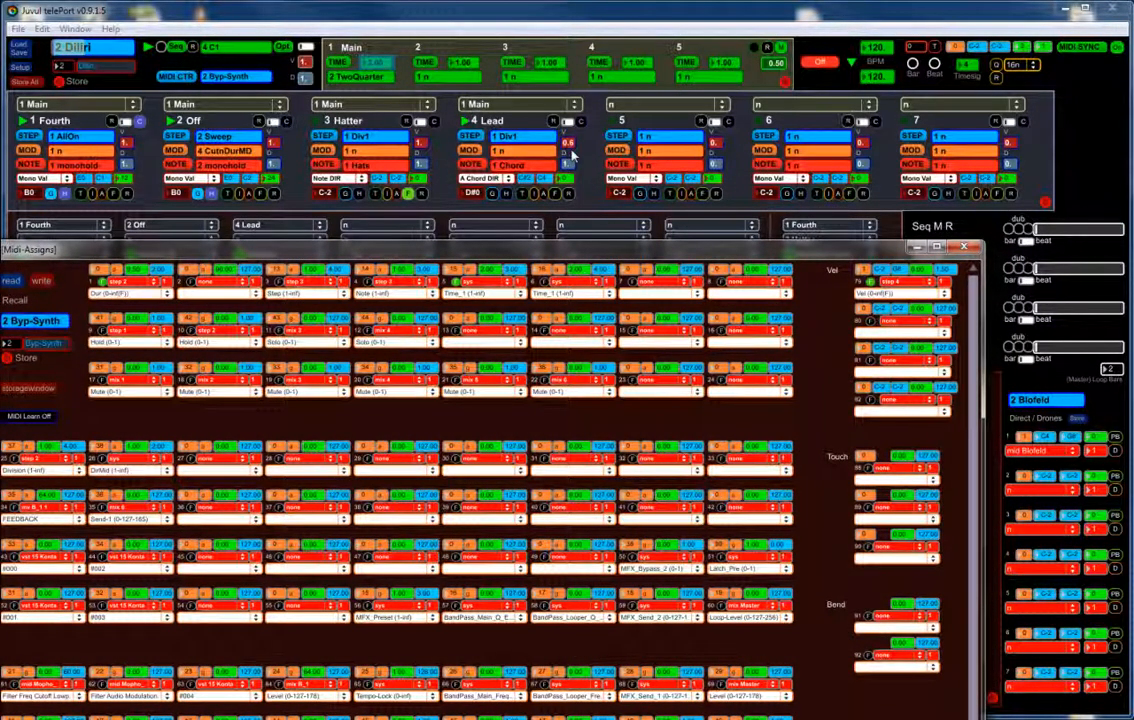
{"action": "left_click_drag", "start_coordinate": [572, 152], "coordinate": [582, 152]}
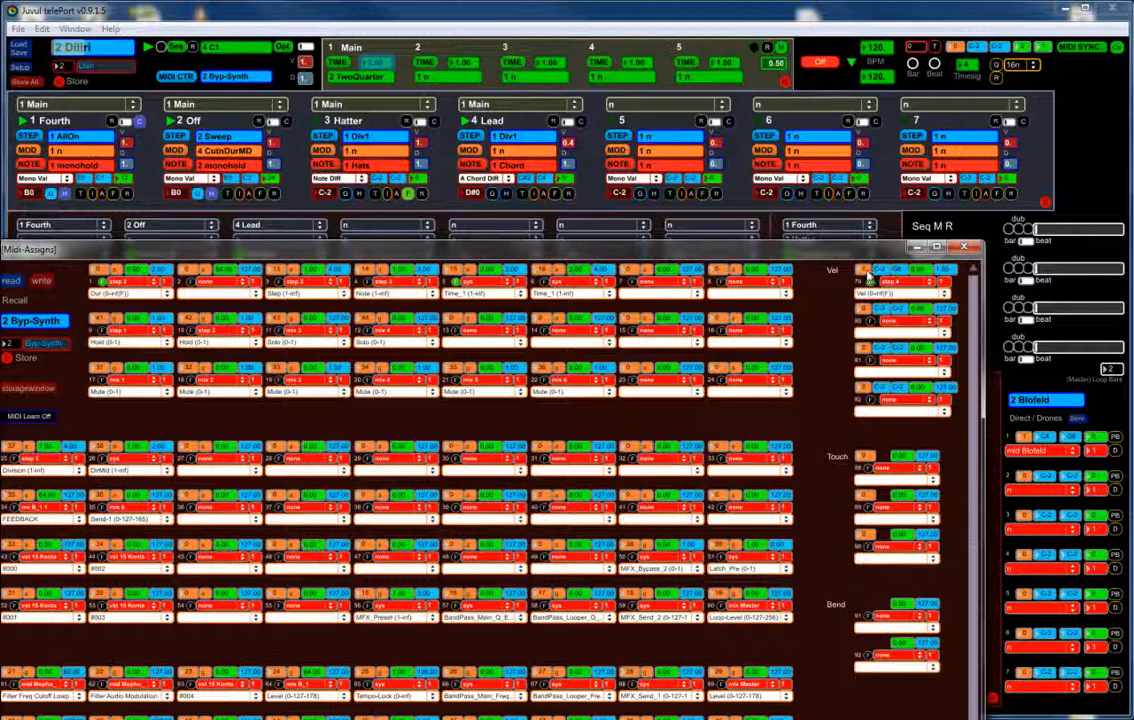
{"action": "left_click", "coordinate": [870, 281]}
{"action": "left_click_drag", "start_coordinate": [785, 248], "coordinate": [828, 25]}
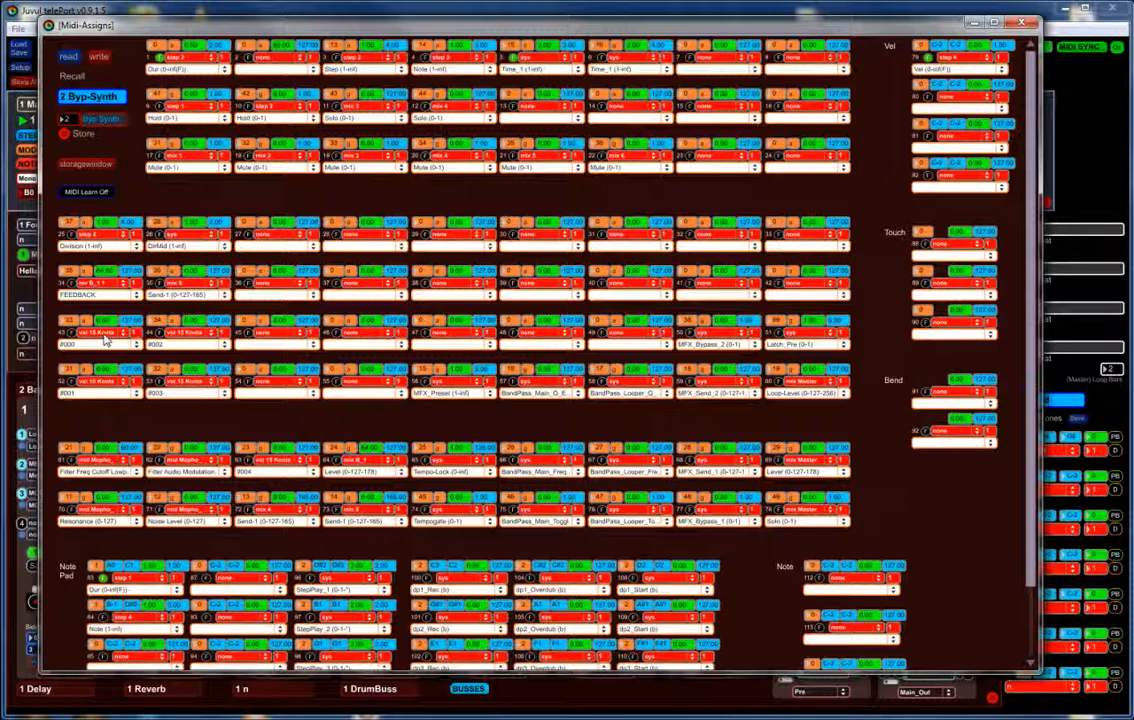
Inspect the host parameters available to the Kontakt mapping set to #000, keep the selection, and close the MIDI assignments
{"action": "left_click", "coordinate": [100, 343]}
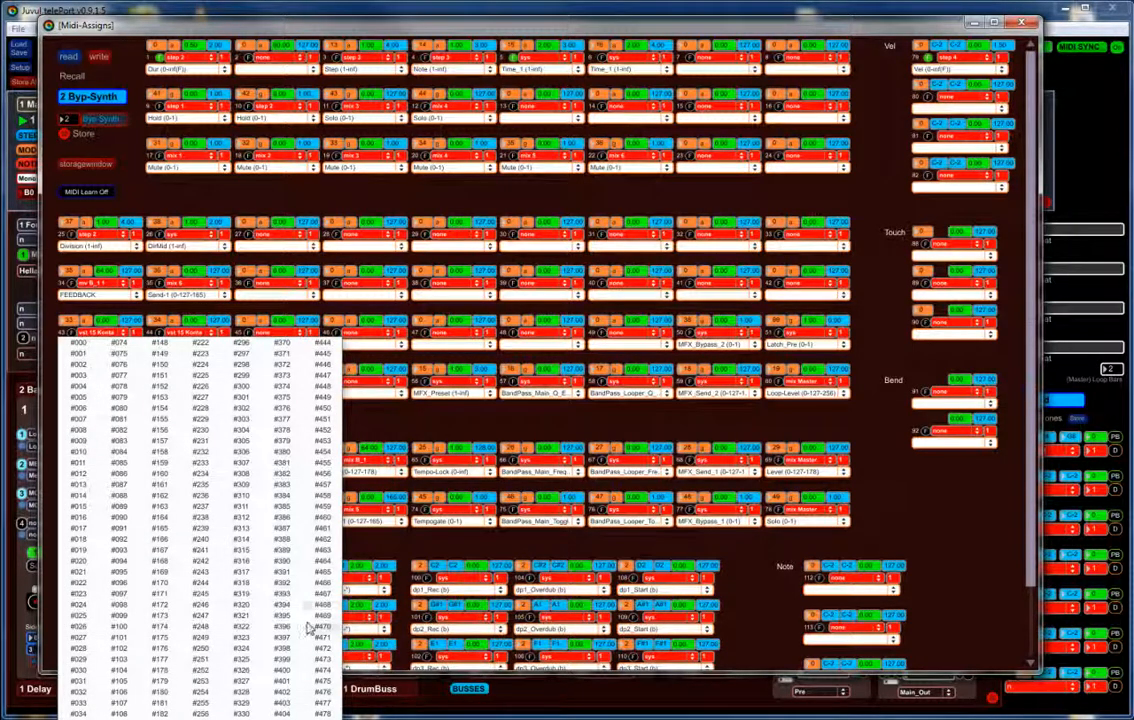
{"action": "left_click", "coordinate": [137, 178]}
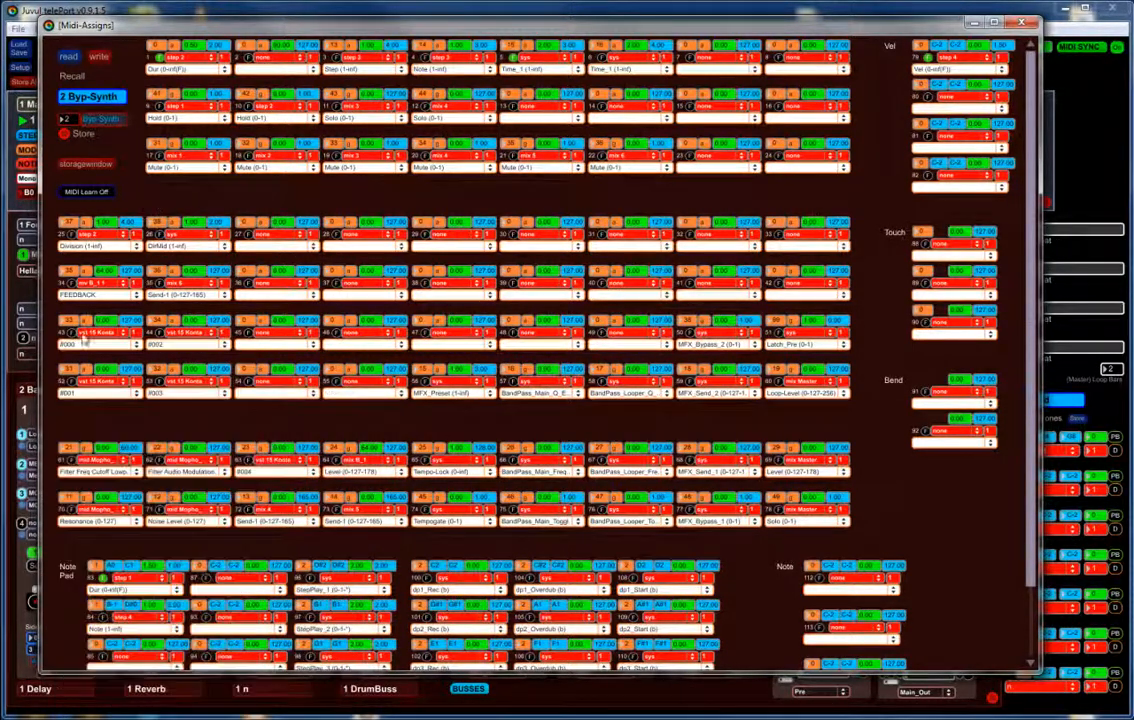
{"action": "left_click", "coordinate": [1021, 22]}
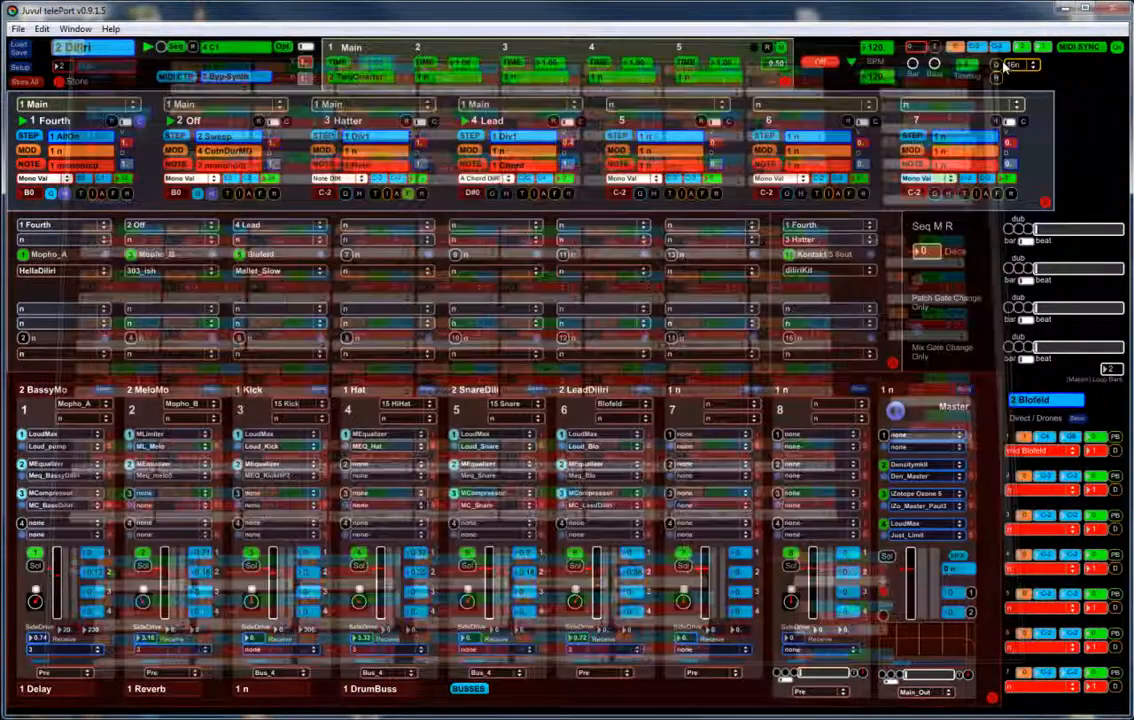
Open Kontakt 5, map host automation parameter #003 to the Tune knob of snare1_freqclear, and close the plug-in
{"action": "left_click", "coordinate": [872, 256]}
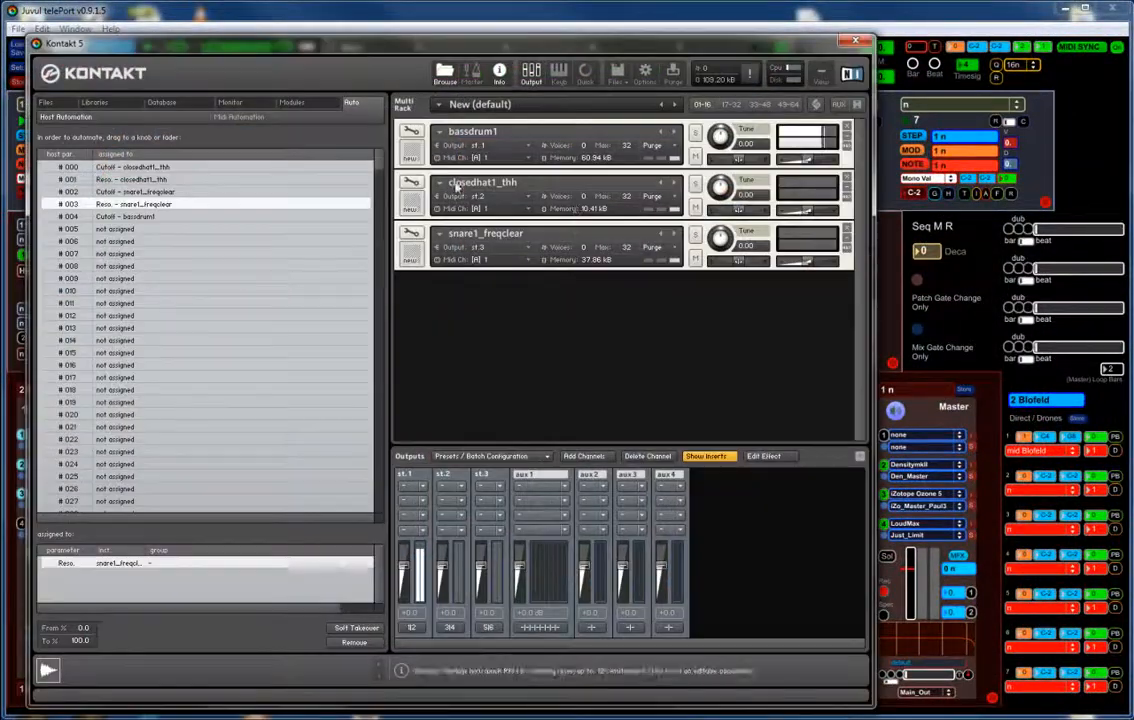
{"action": "left_click", "coordinate": [46, 102]}
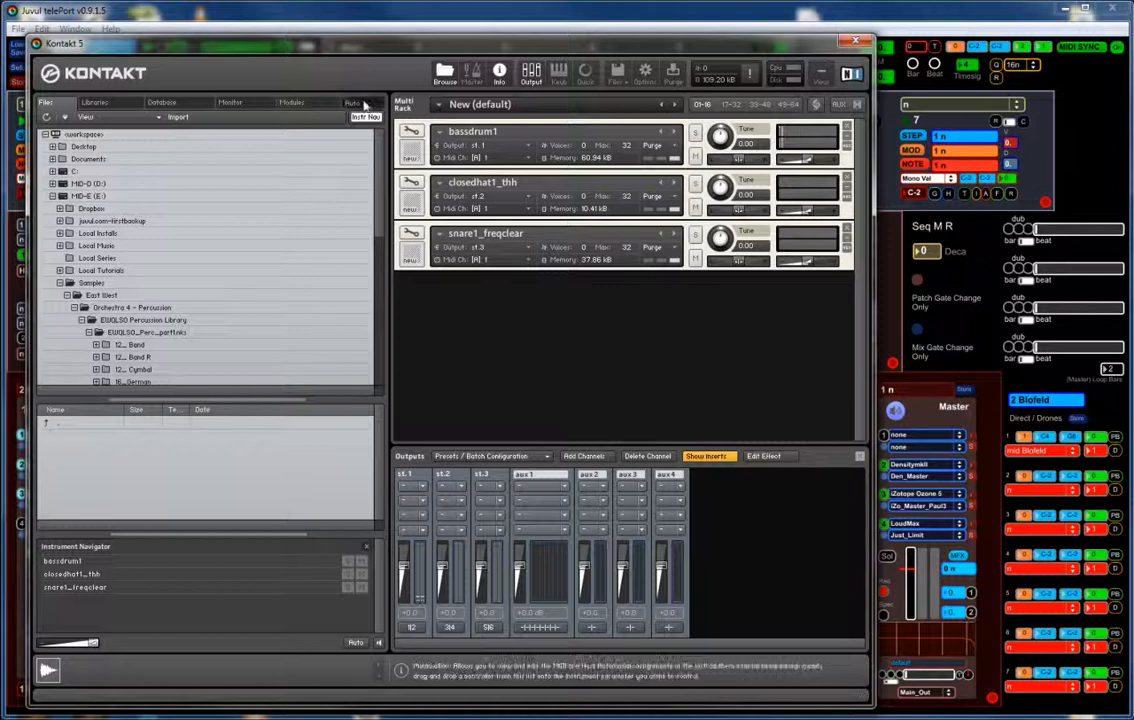
{"action": "left_click", "coordinate": [351, 102]}
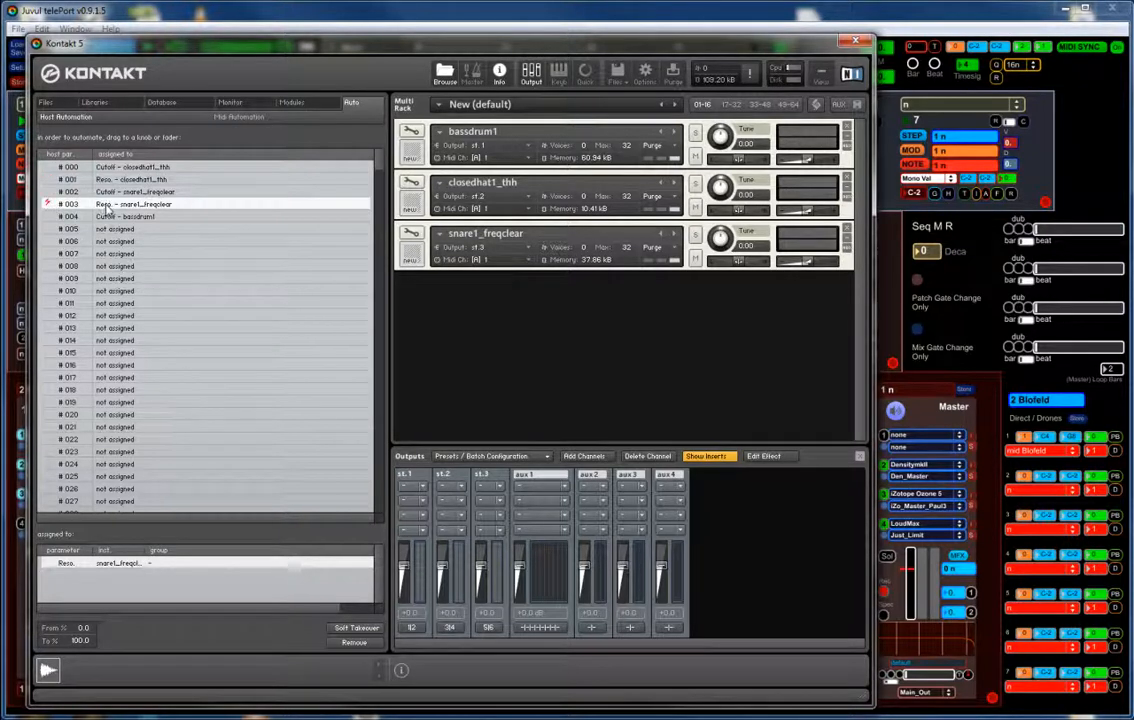
{"action": "left_click_drag", "start_coordinate": [75, 209], "coordinate": [721, 239]}
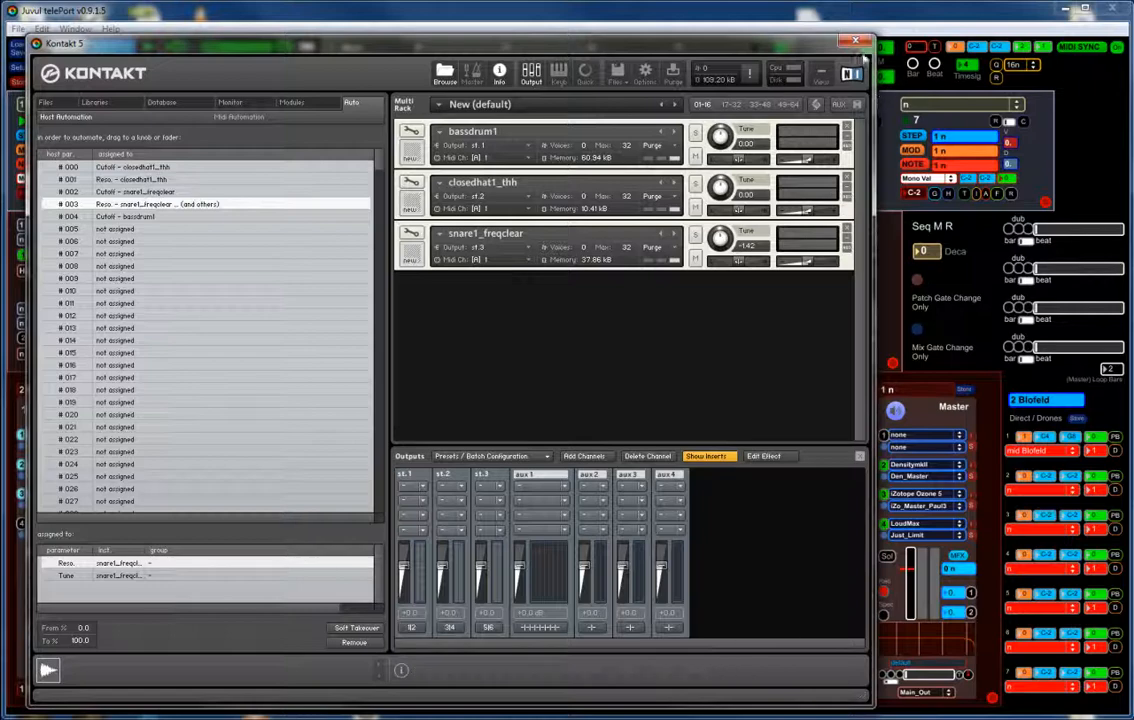
{"action": "left_click", "coordinate": [862, 44]}
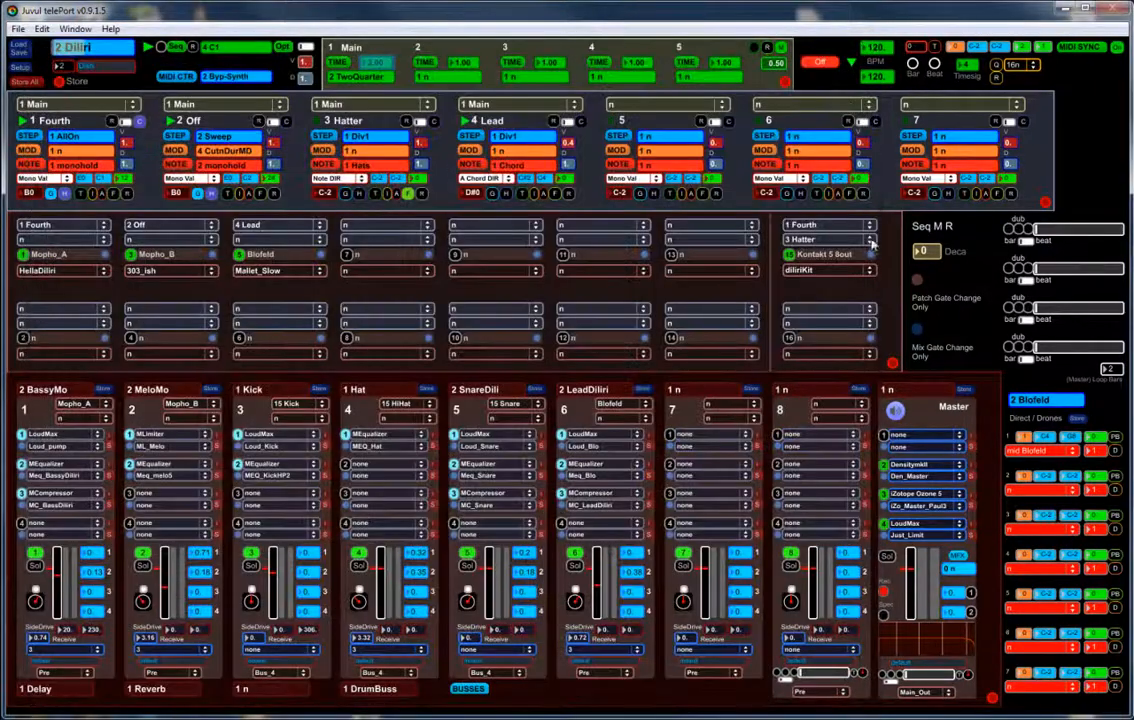
View the kit presets available for Kontakt 5 without choosing another one
{"action": "left_click", "coordinate": [824, 271]}
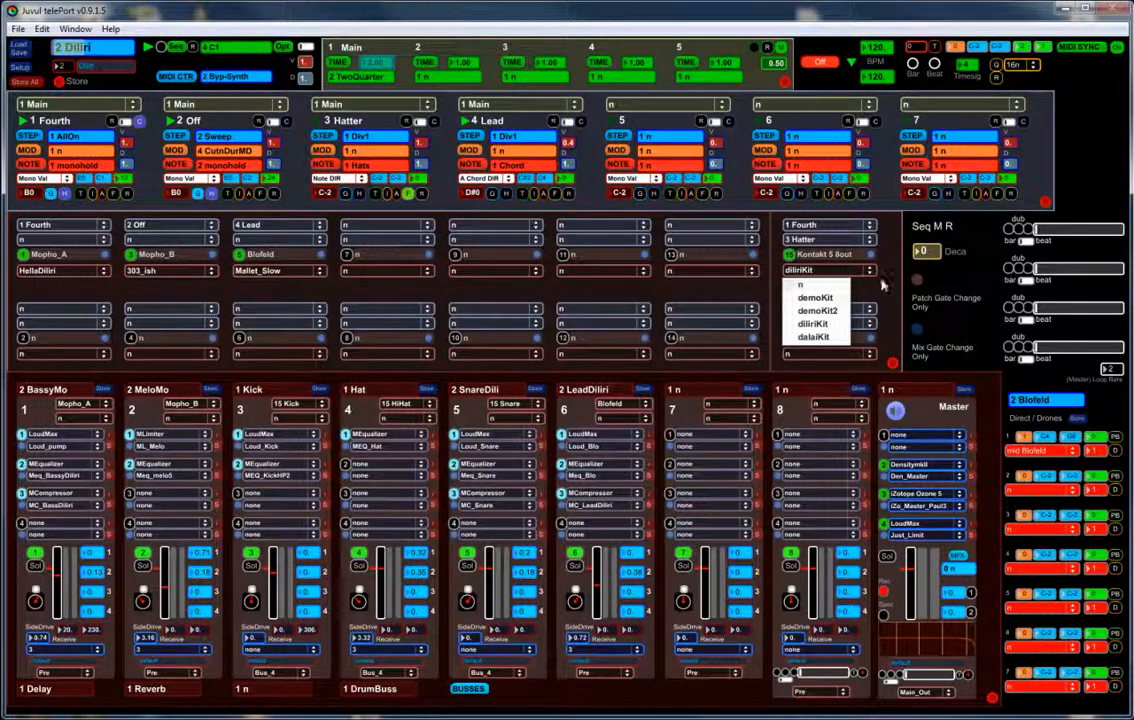
{"action": "left_click", "coordinate": [891, 282]}
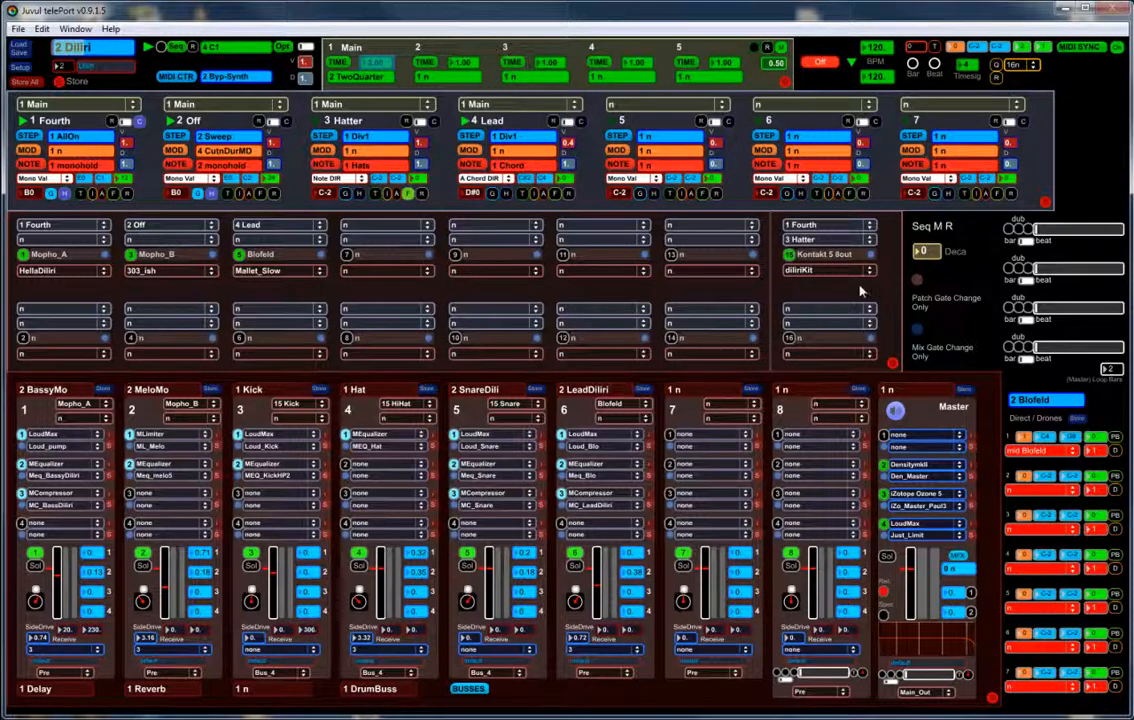
Browse the Hatter sequencer's step presets, try 4 Div4, and return to 1 Div1
{"action": "left_click", "coordinate": [324, 134]}
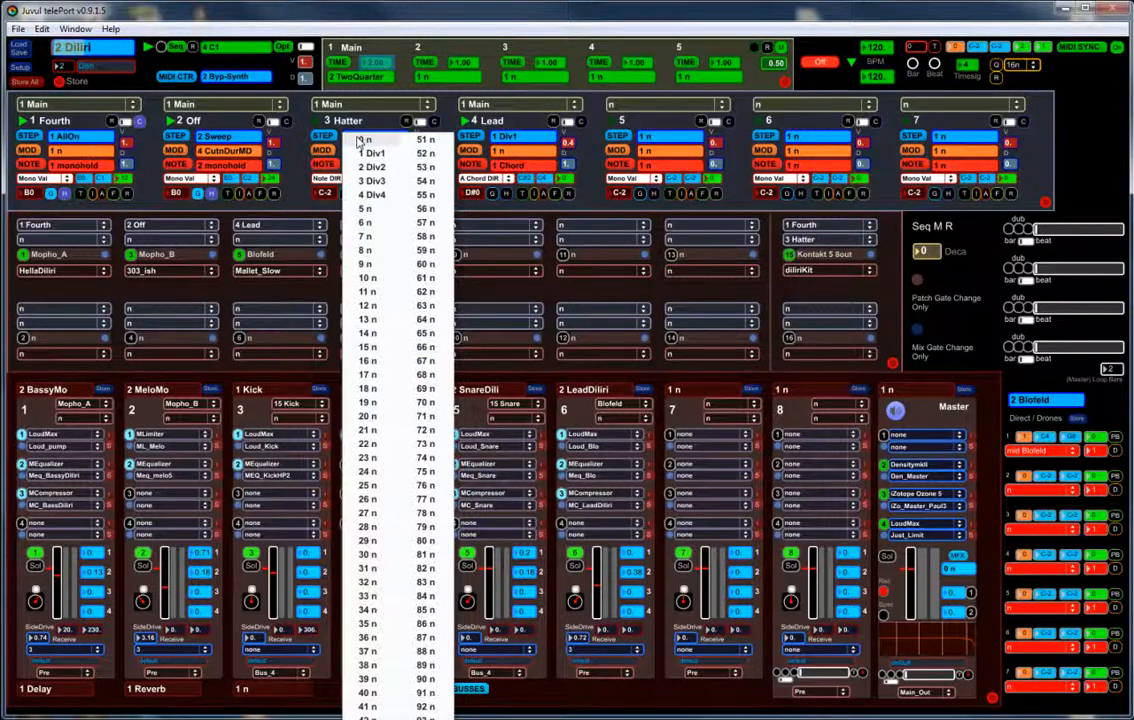
{"action": "left_click", "coordinate": [334, 40]}
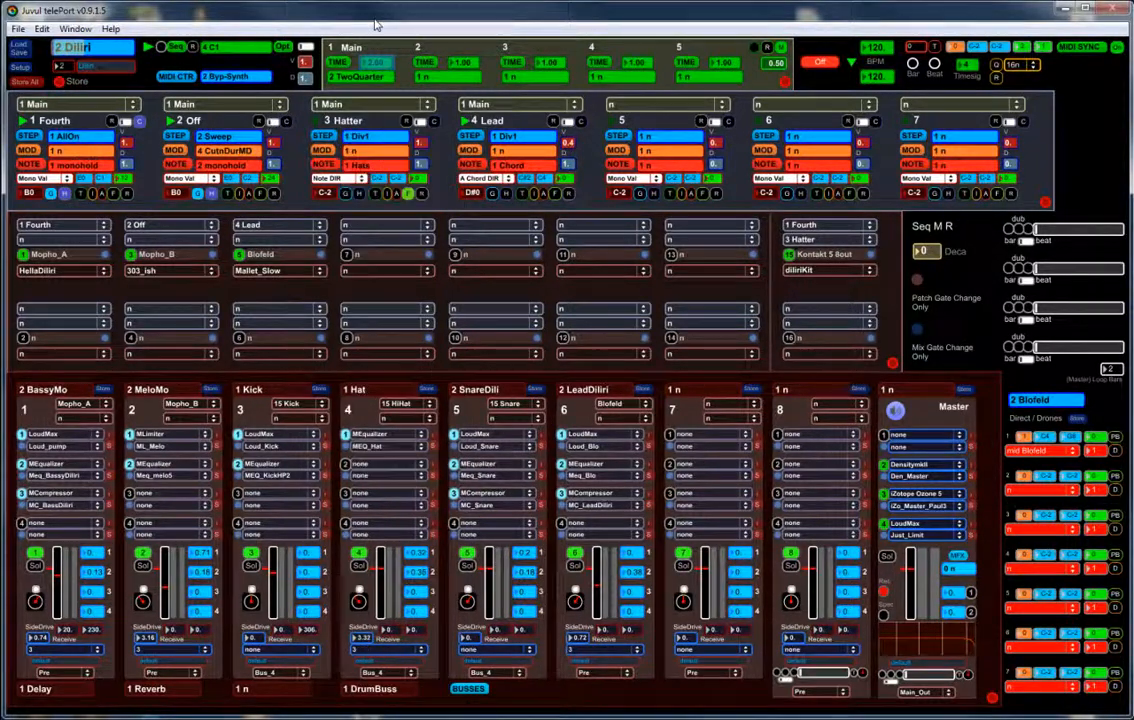
{"action": "scroll", "coordinate": [390, 135], "scroll_direction": "down", "scroll_amount": 3}
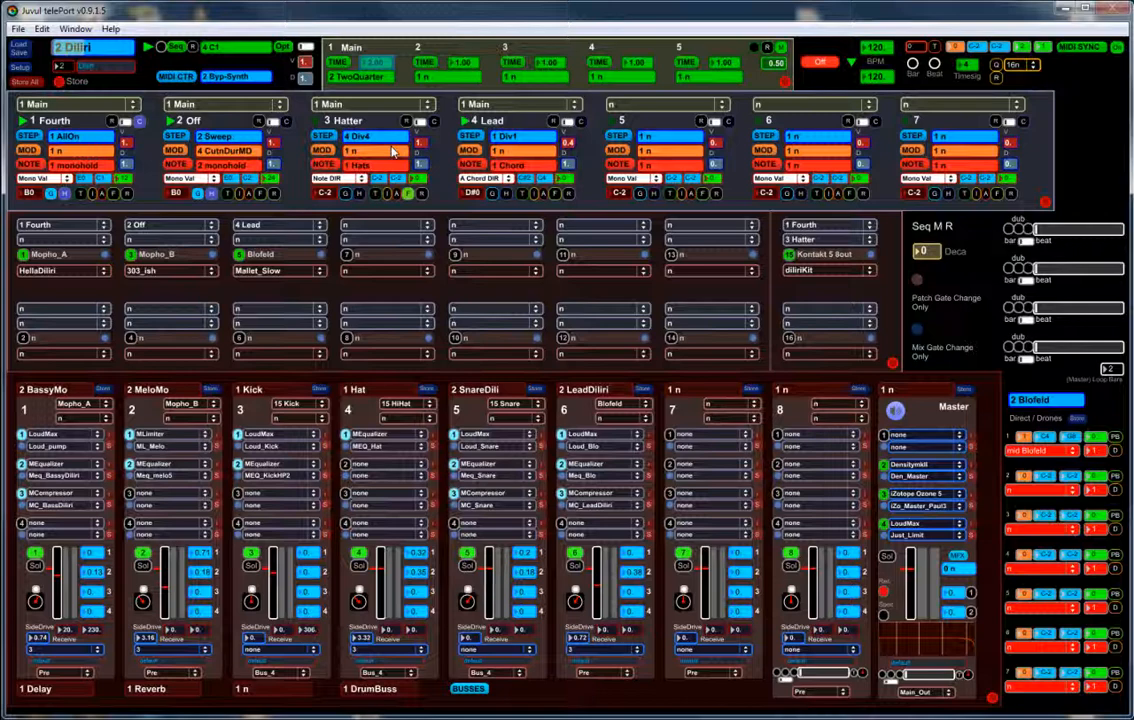
{"action": "scroll", "coordinate": [393, 150], "scroll_direction": "up", "scroll_amount": 3}
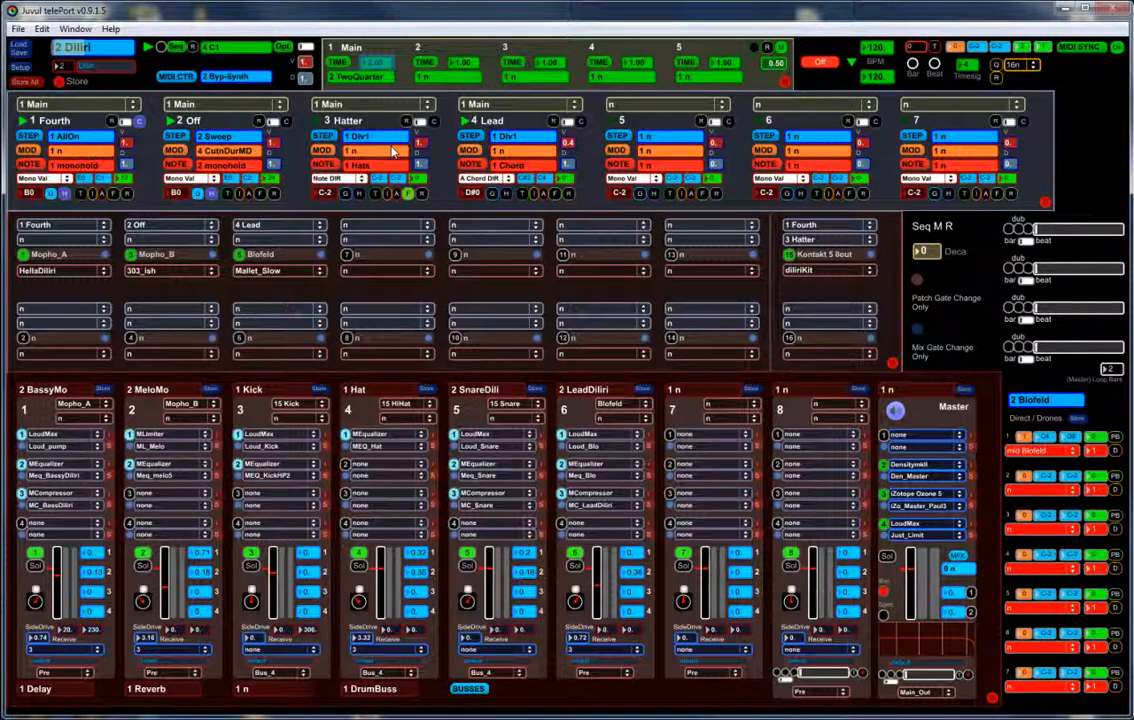
Open the Off sequencer's step editor, view its Sweep pattern, and close the editor
{"action": "left_click", "coordinate": [182, 137]}
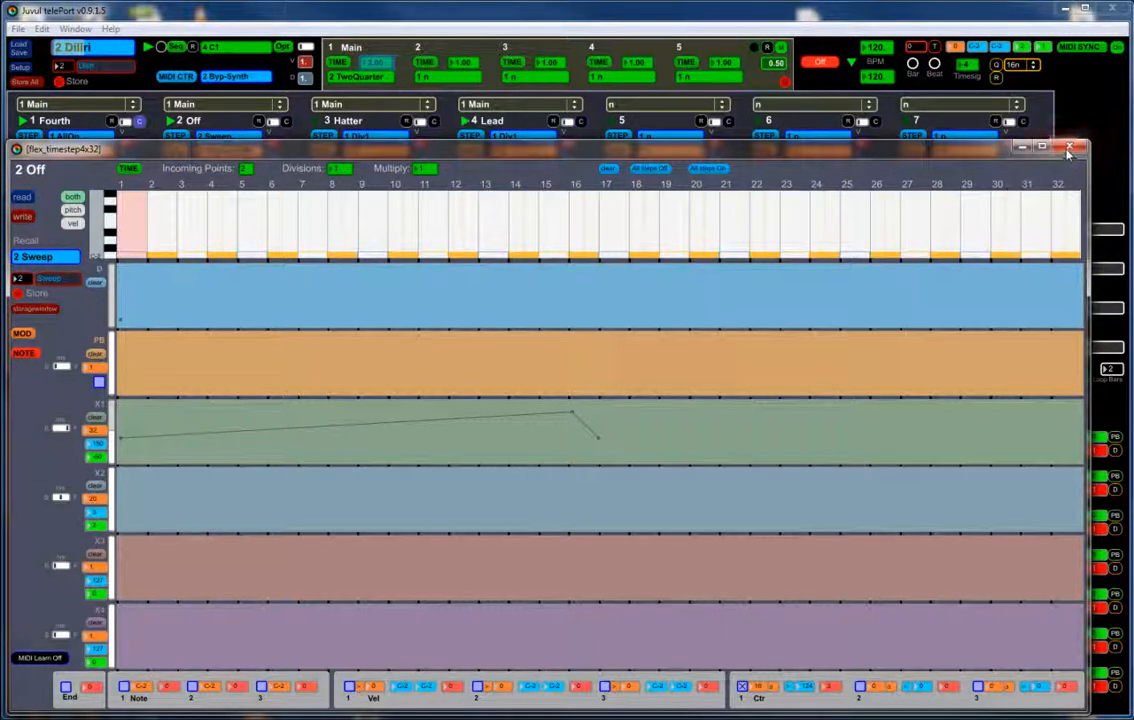
{"action": "left_click", "coordinate": [945, 130]}
Review the Lead sequencer's step presets and note triggers in its step editor, and switch its step preset to 4 Div4
{"action": "left_click", "coordinate": [477, 145]}
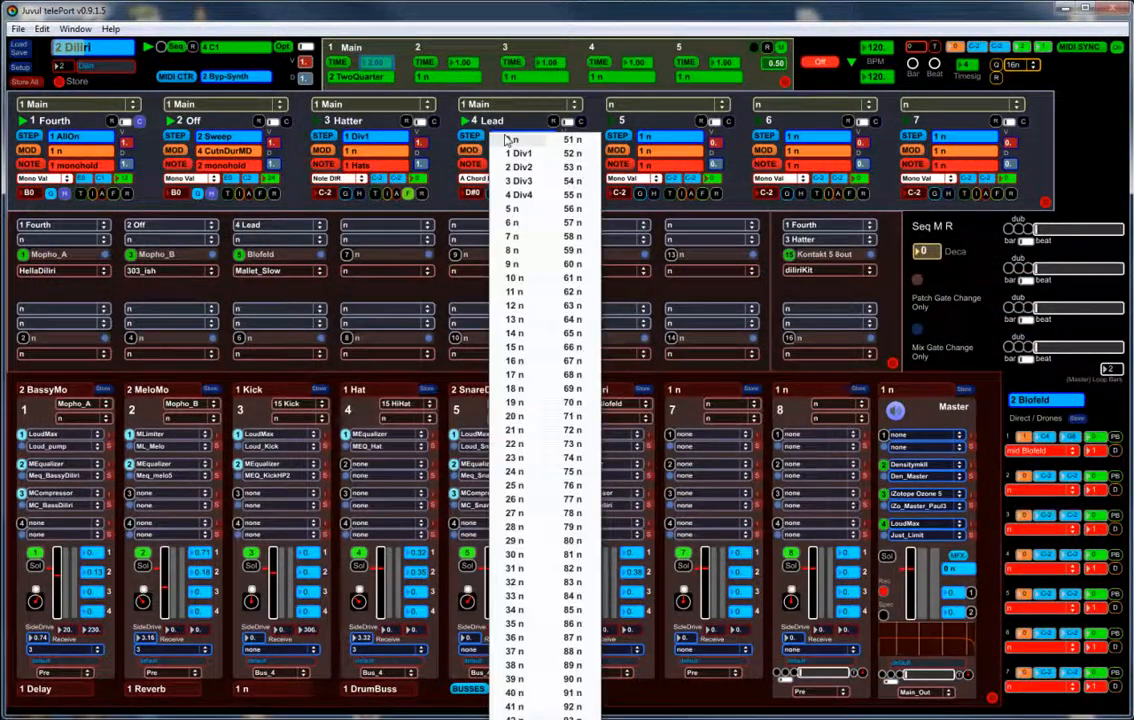
{"action": "left_click", "coordinate": [465, 158]}
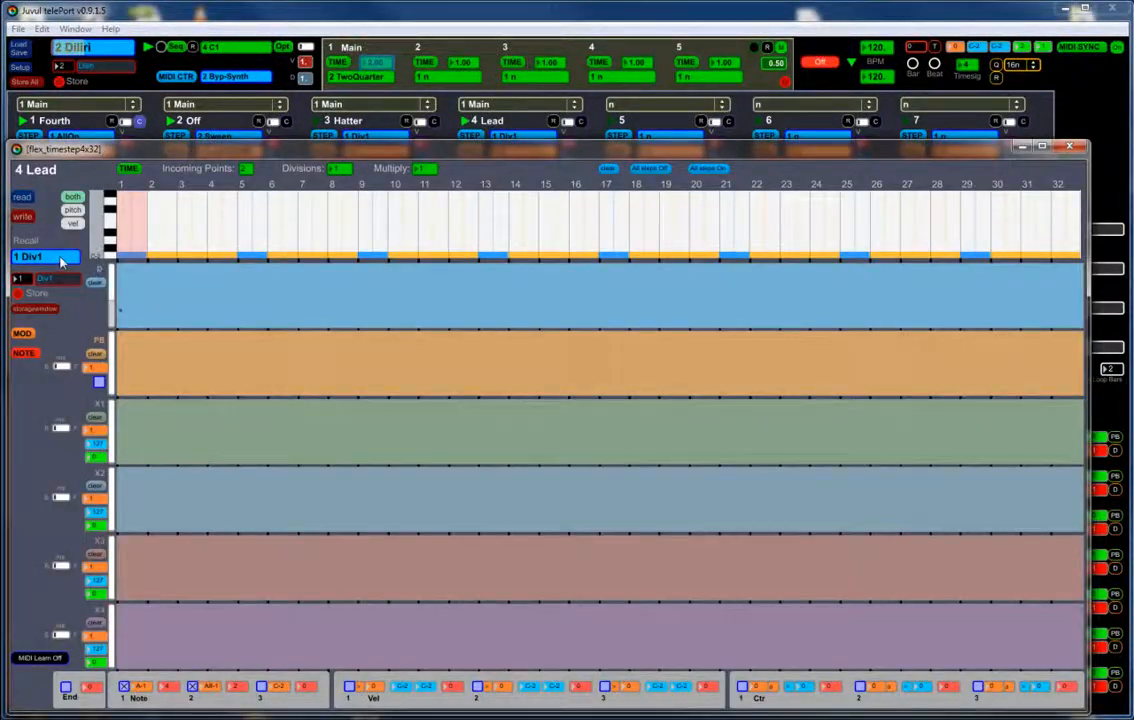
{"action": "left_click", "coordinate": [60, 258]}
{"action": "left_click", "coordinate": [45, 272]}
{"action": "left_click", "coordinate": [240, 690]}
{"action": "left_click", "coordinate": [1068, 148]}
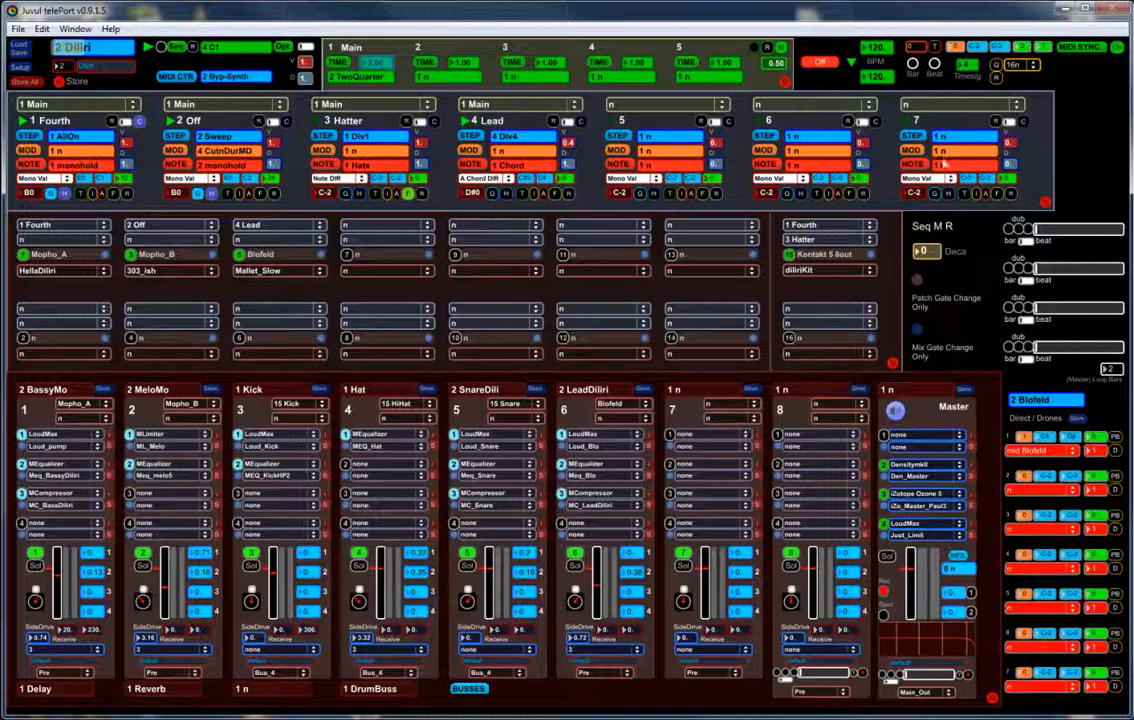
Recall note preset 5 LeftHandFol for the Lead sequencer
{"action": "left_click", "coordinate": [519, 168]}
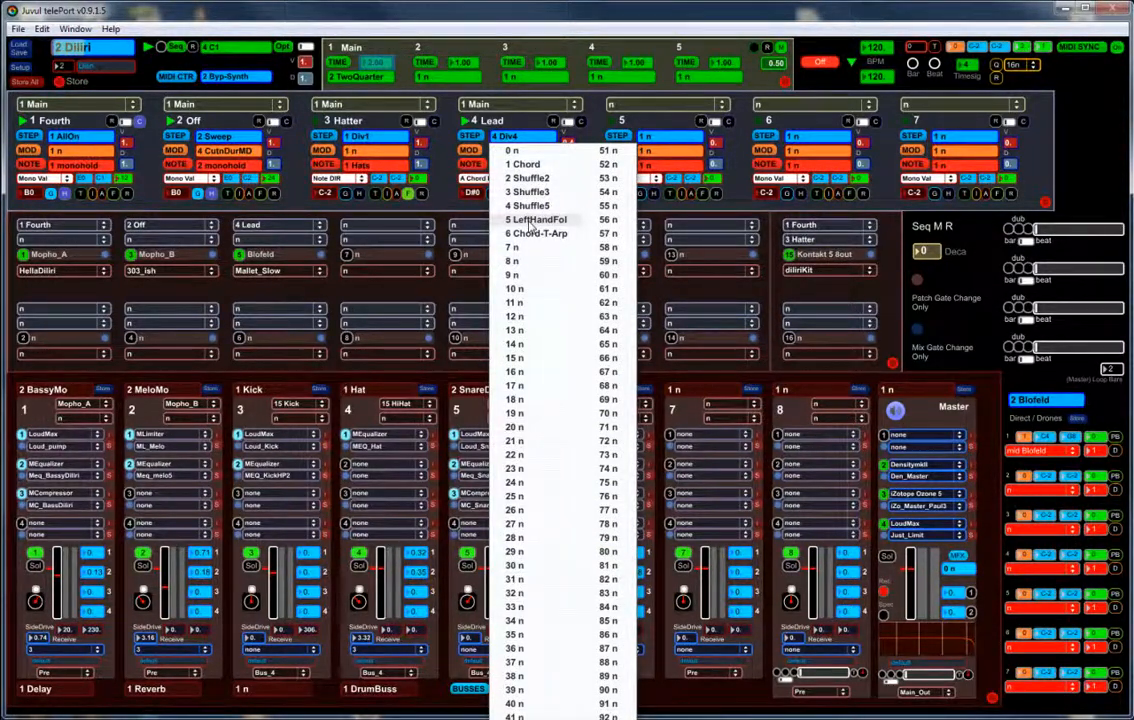
{"action": "left_click", "coordinate": [532, 221]}
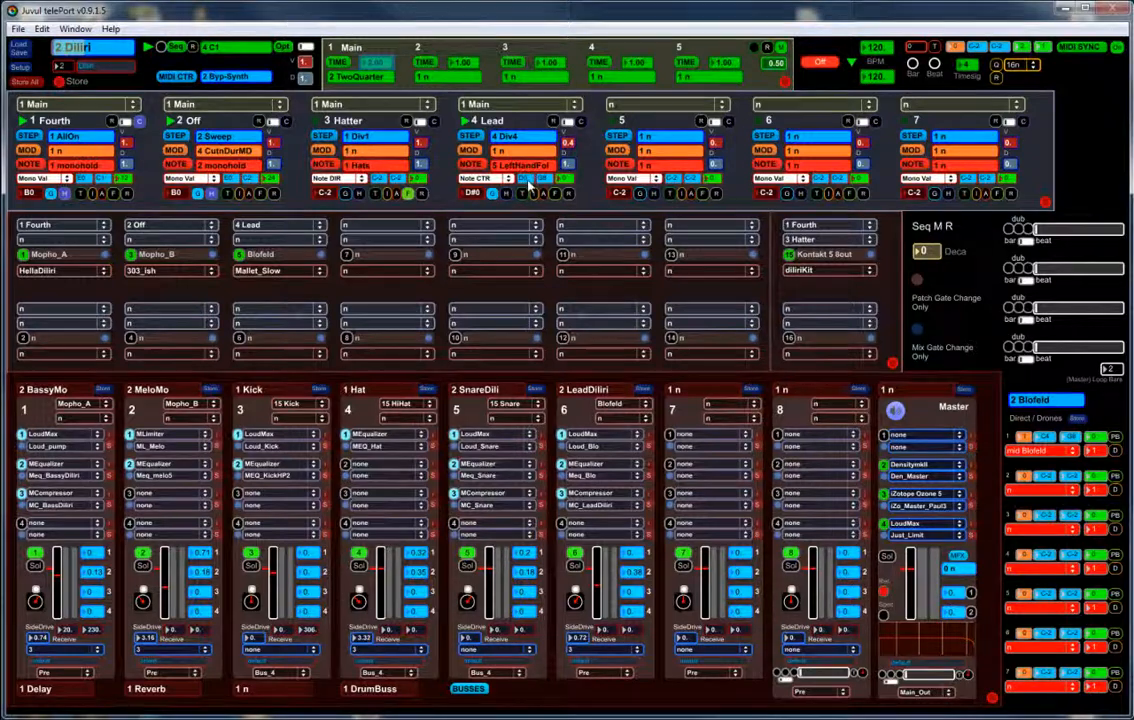
{"action": "scroll", "coordinate": [505, 180], "scroll_direction": "up", "scroll_amount": 4}
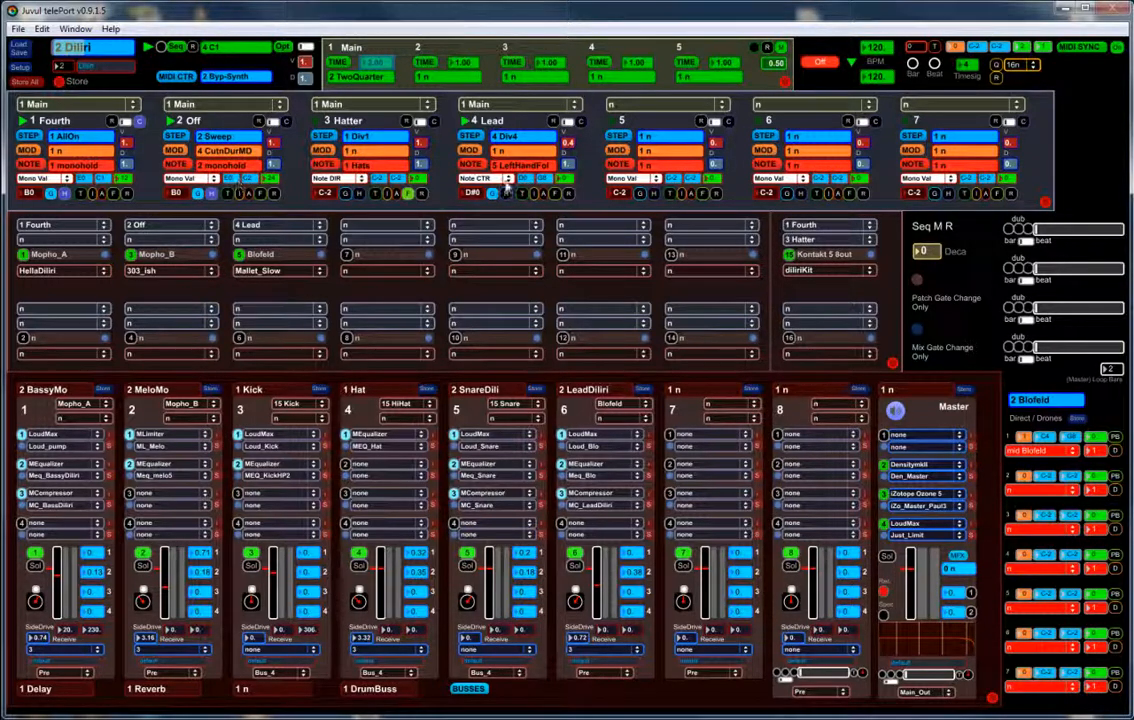
Reopen the MIDI assignments, examine the note pad mapping for step 4, and return to the main window
{"action": "left_click", "coordinate": [176, 78]}
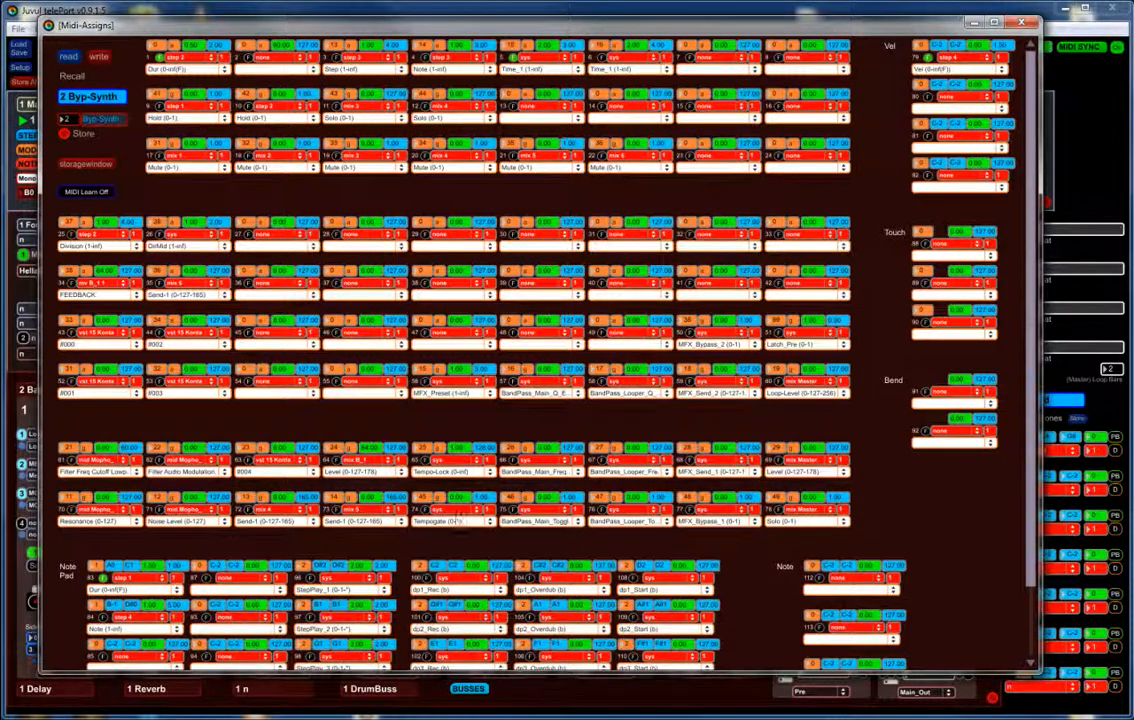
{"action": "scroll", "coordinate": [410, 464], "scroll_direction": "down", "scroll_amount": 3}
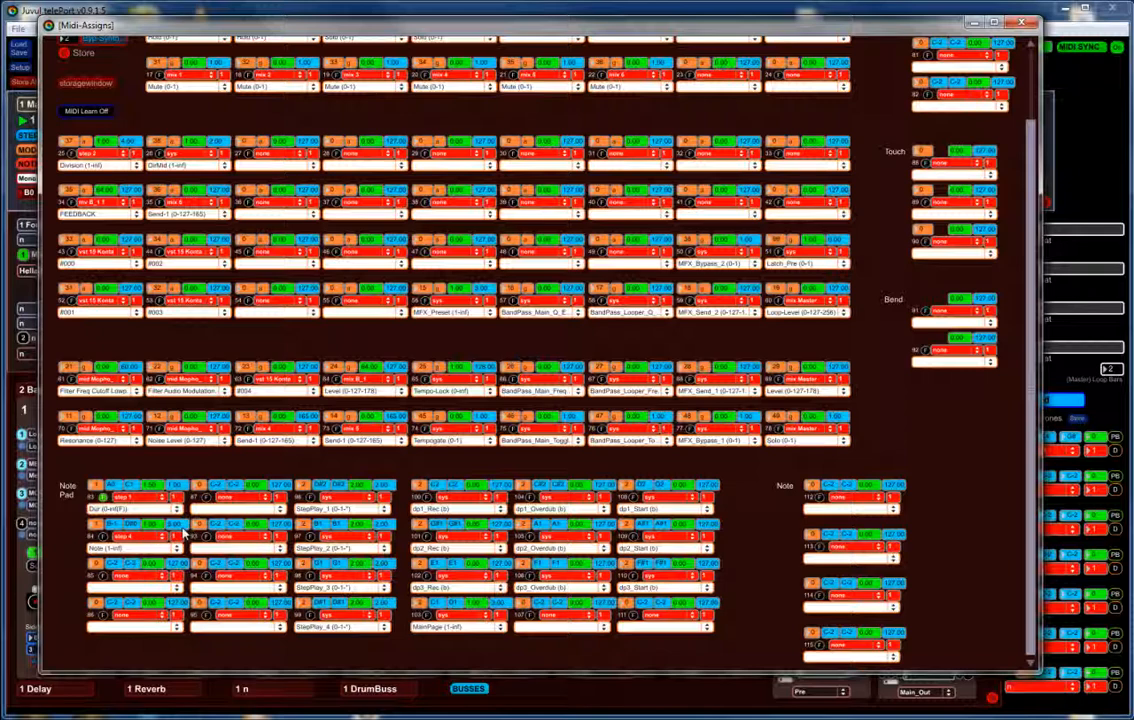
{"action": "left_click", "coordinate": [898, 13]}
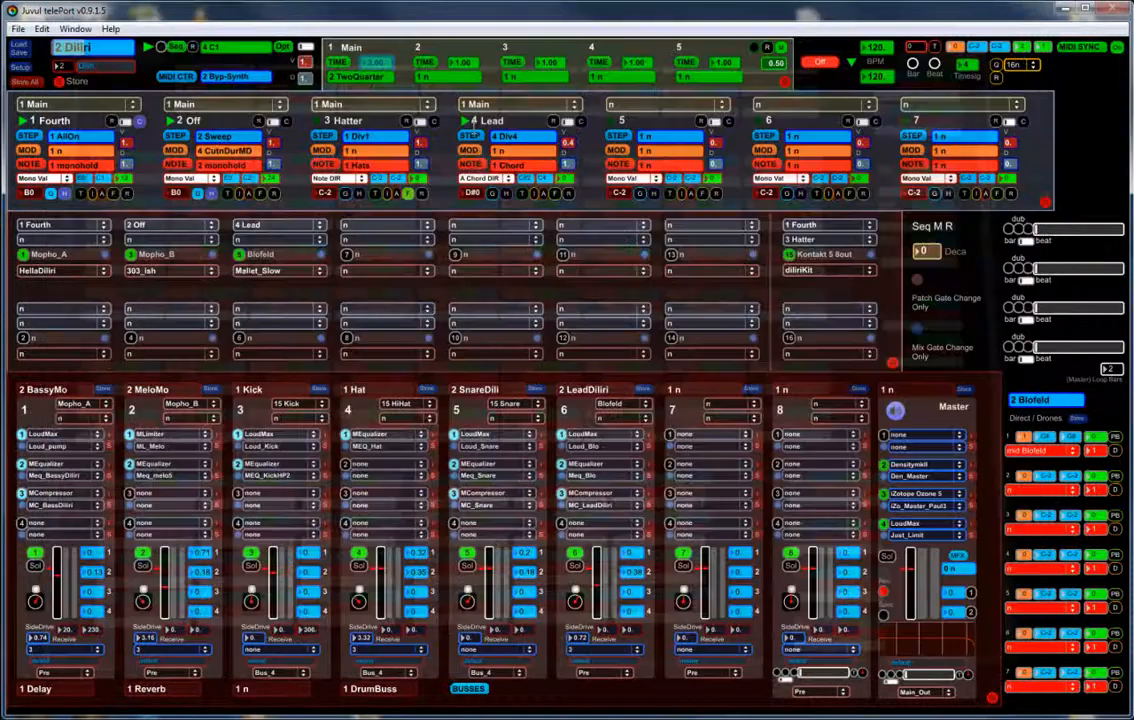